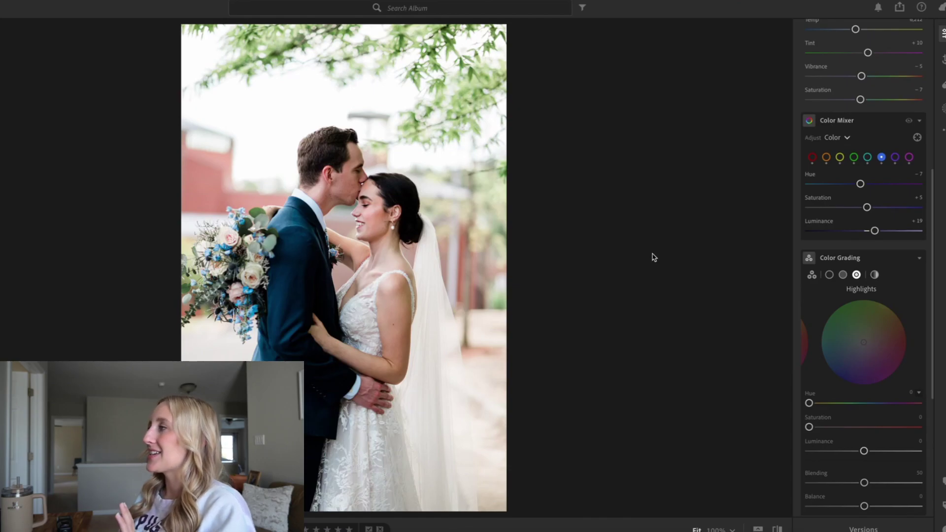
# Expand the Color Grading panel and switch its view to the single Highlights wheel.
pyautogui.scroll(5, 858, 217)
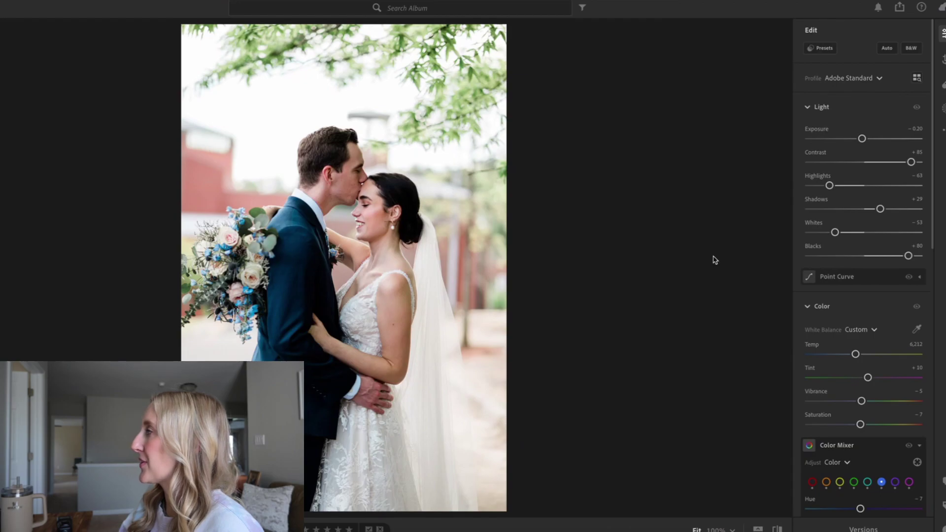
pyautogui.scroll(-6, 845, 301)
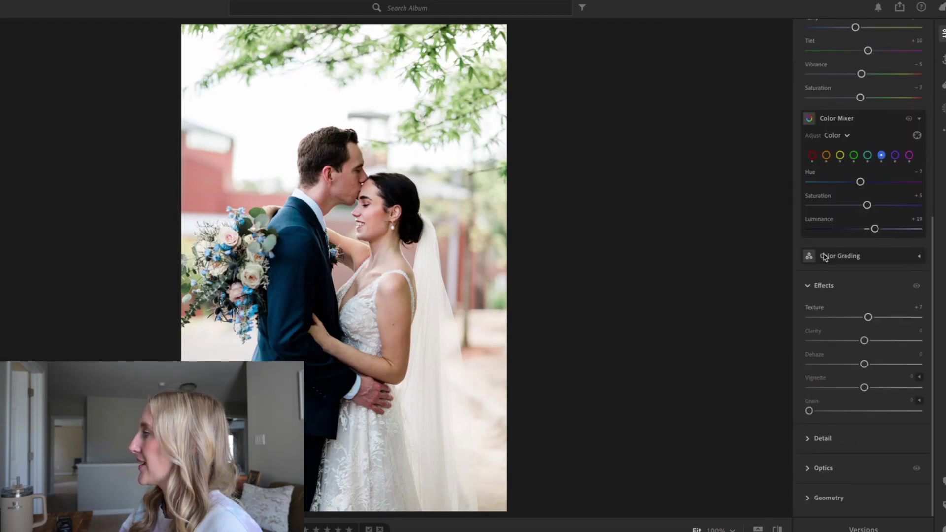
pyautogui.click(920, 257)
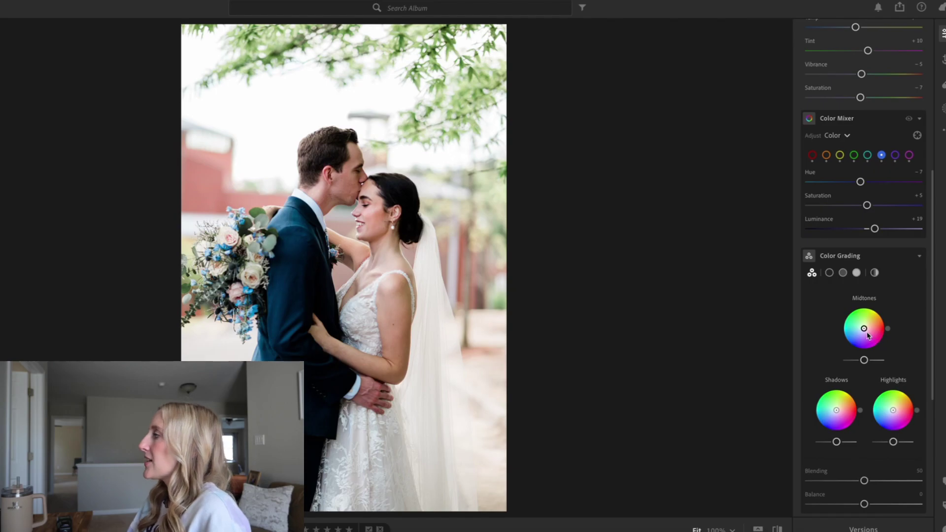
pyautogui.scroll(-2, 865, 365)
pyautogui.scroll(2, 865, 364)
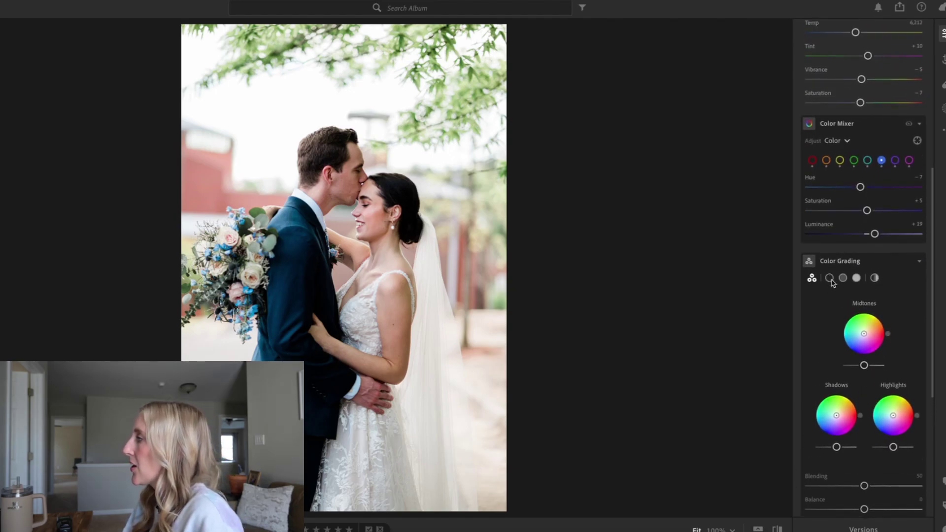
pyautogui.click(830, 279)
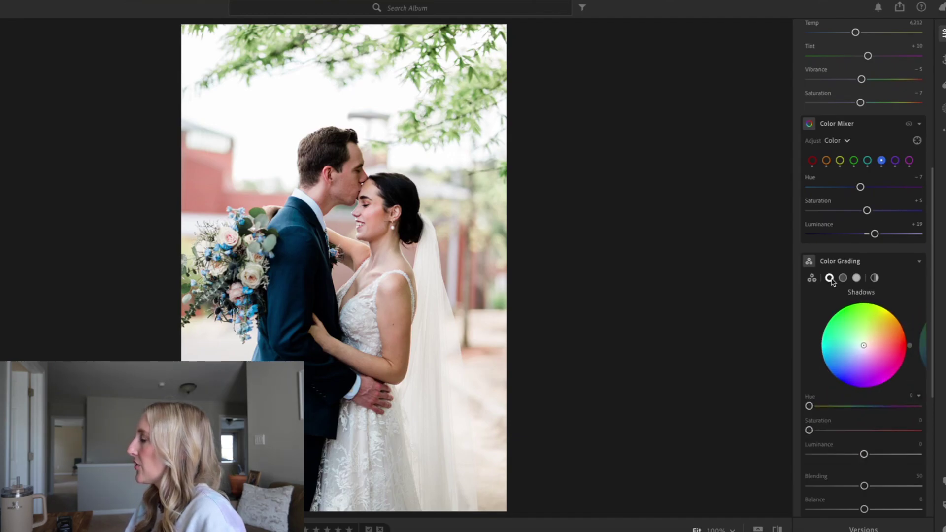
pyautogui.click(843, 279)
pyautogui.click(857, 279)
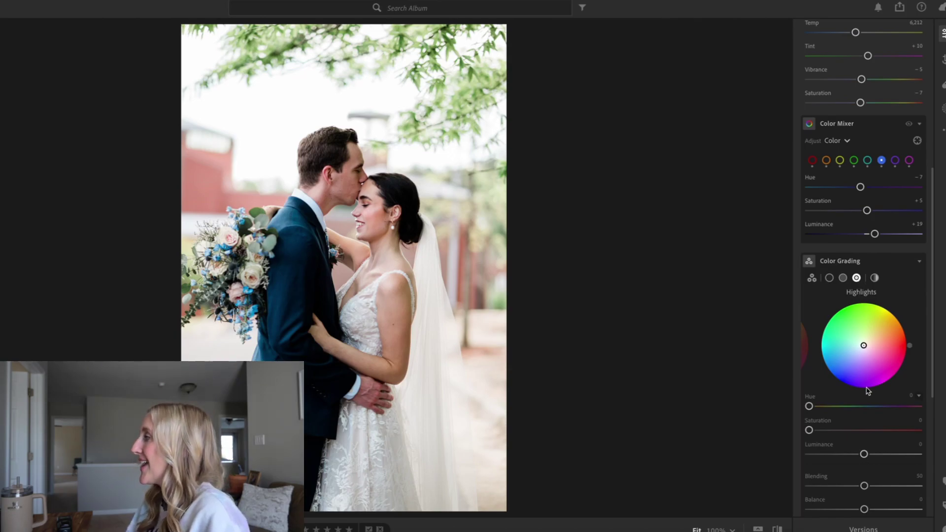
pyautogui.scroll(-1, 875, 414)
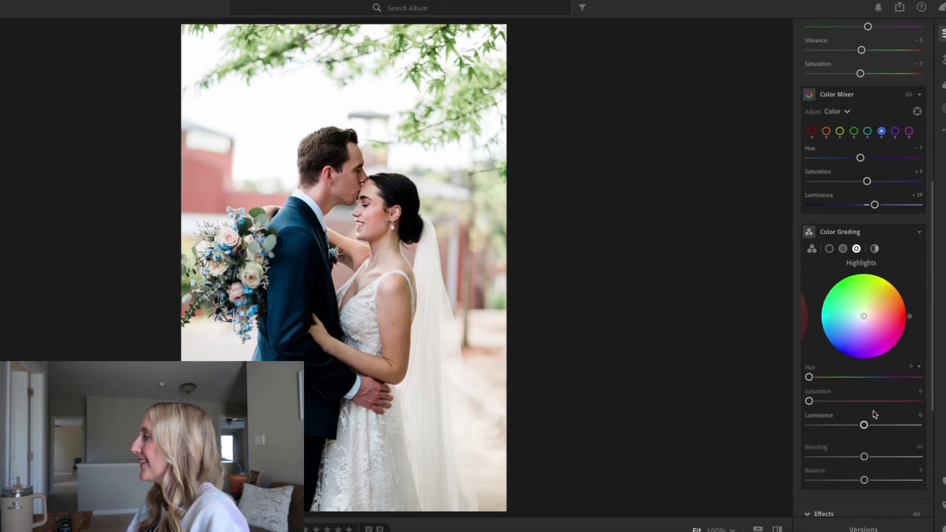
# Try a full-saturation blue-violet highlight tint, then reset the highlights hue to 0.
pyautogui.click(844, 352)
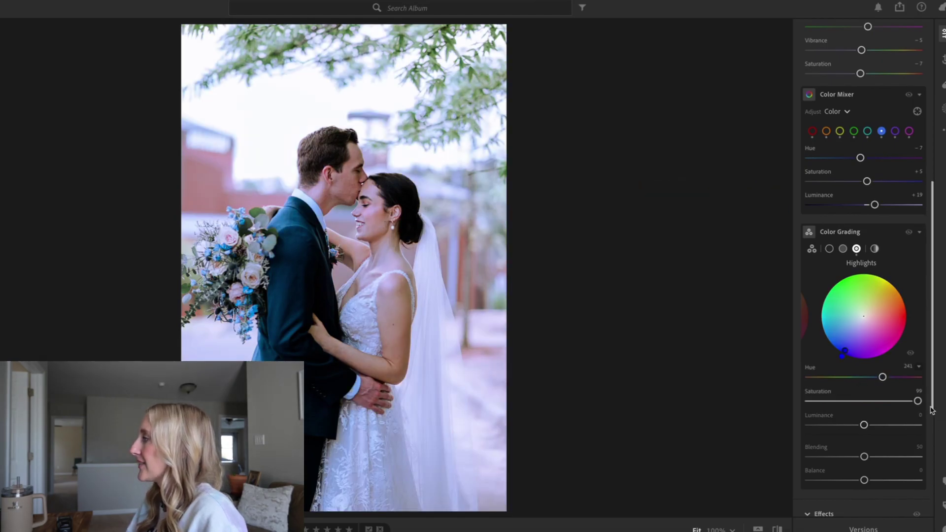
pyautogui.moveTo(919, 404); pyautogui.dragTo(798, 401)
pyautogui.moveTo(882, 377); pyautogui.dragTo(752, 376)
# Try a shadows hue of 55, then reset the shadows hue back to 0.
pyautogui.click(829, 249)
pyautogui.moveTo(823, 377)
pyautogui.mouseDown()
pyautogui.moveTo(866, 402)
pyautogui.moveTo(922, 407)
pyautogui.moveTo(591, 406)
pyautogui.mouseUp()
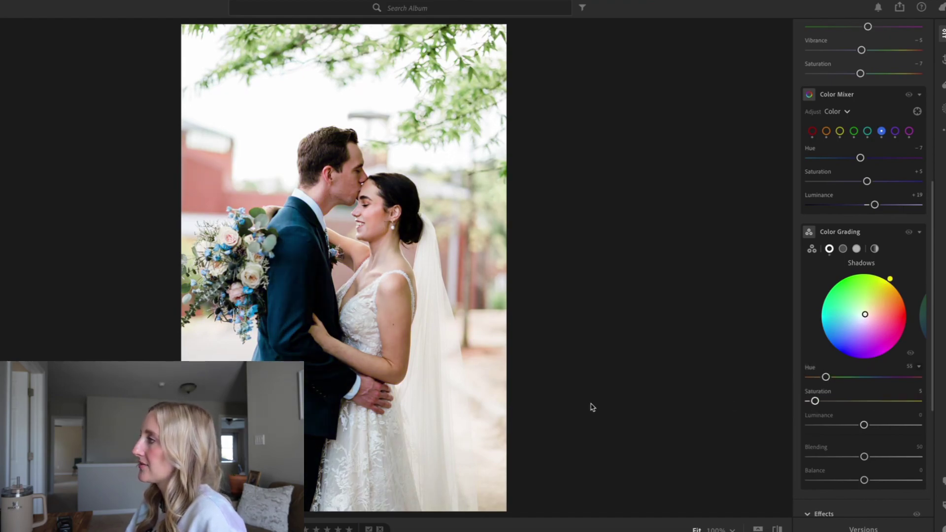
pyautogui.doubleClick(825, 376)
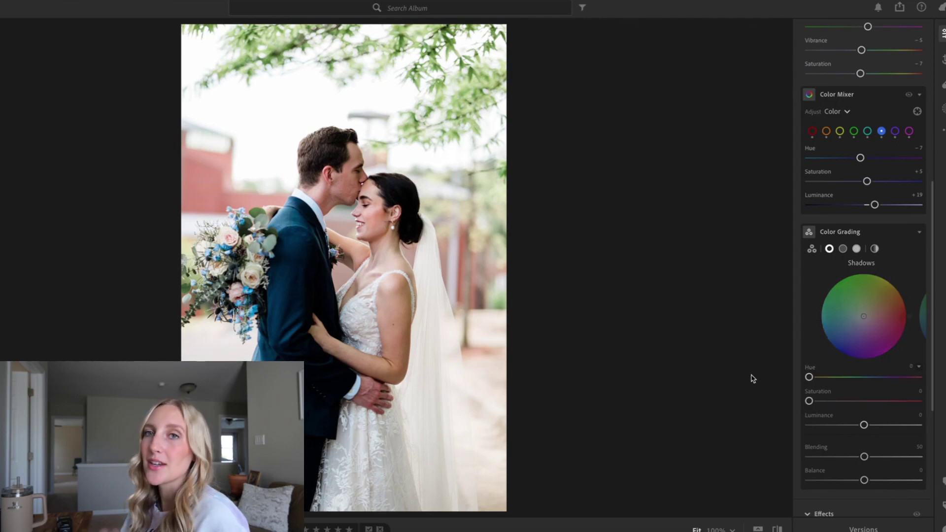
# Set the highlights hue to 35, previewing saturation at 100 before returning it to 0.
pyautogui.click(857, 248)
pyautogui.click(911, 366)
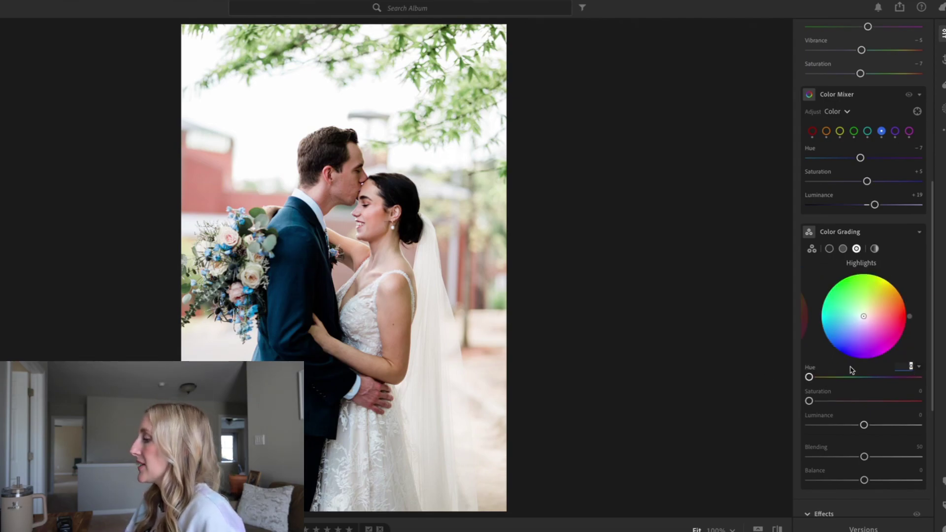
pyautogui.write('35')
pyautogui.press('Return')
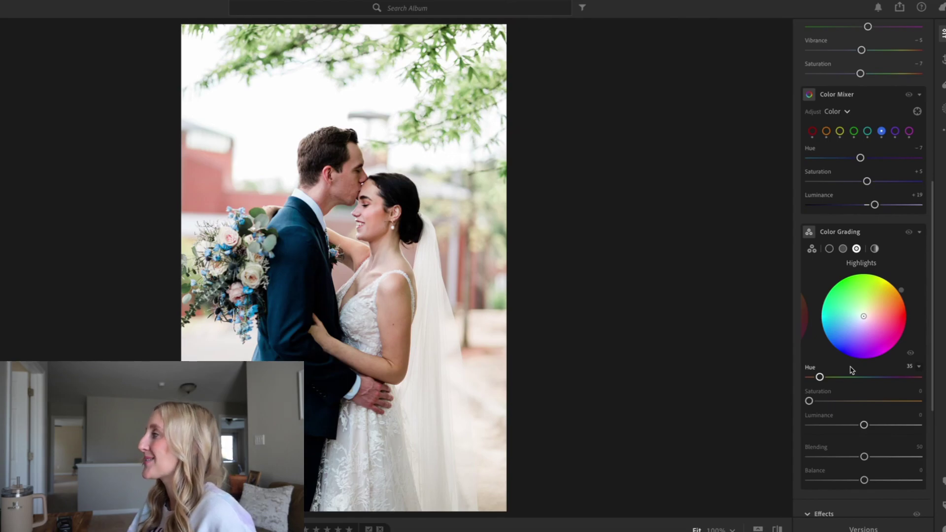
pyautogui.moveTo(809, 402); pyautogui.dragTo(935, 410)
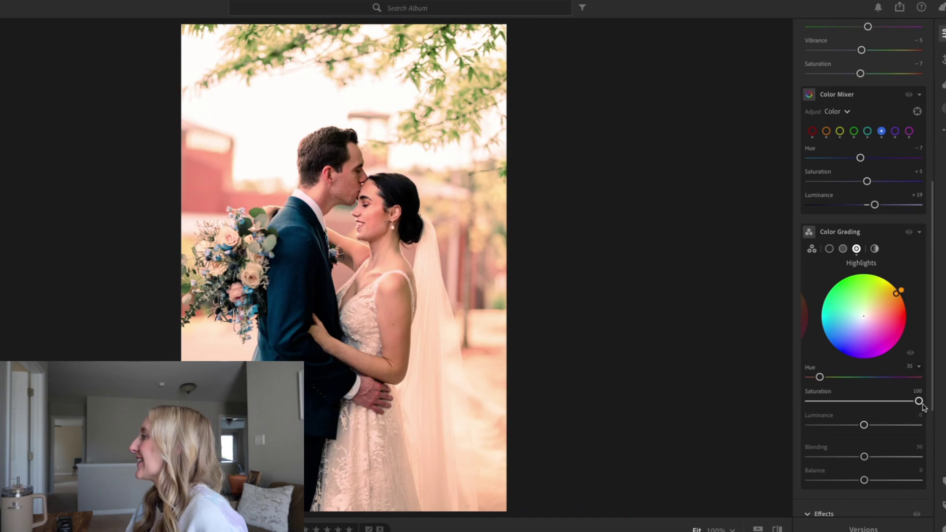
pyautogui.moveTo(919, 401); pyautogui.dragTo(783, 405)
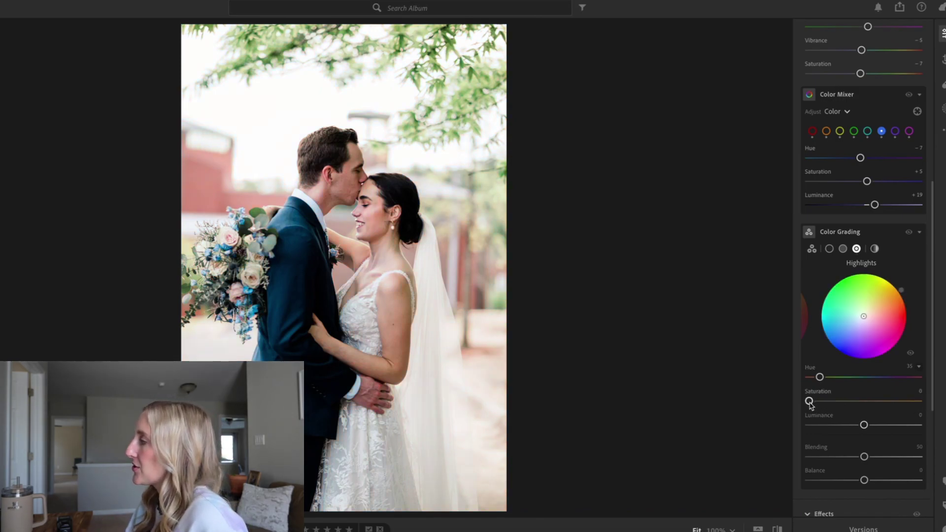
# Try highlight saturation at 13 and 24, settling on 13 for a subtle orange tint.
pyautogui.moveTo(810, 402); pyautogui.dragTo(822, 402)
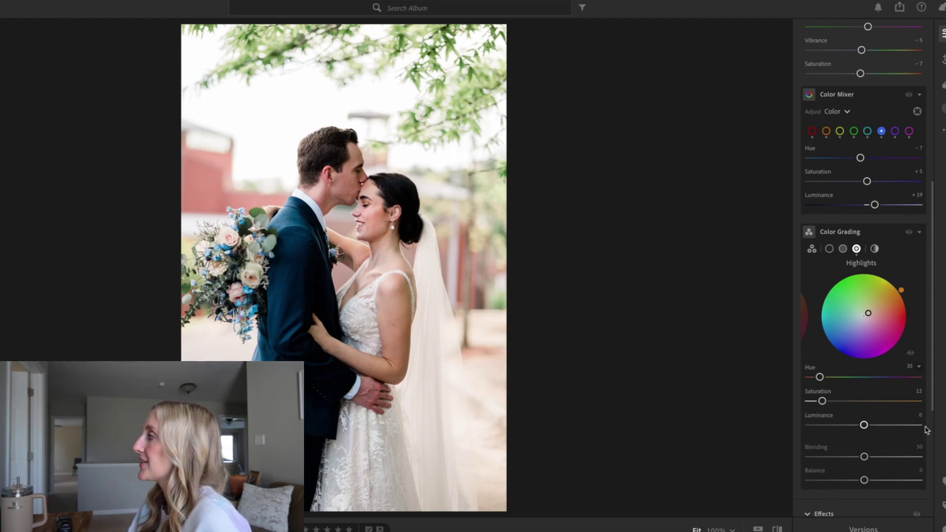
pyautogui.moveTo(822, 402); pyautogui.dragTo(836, 402)
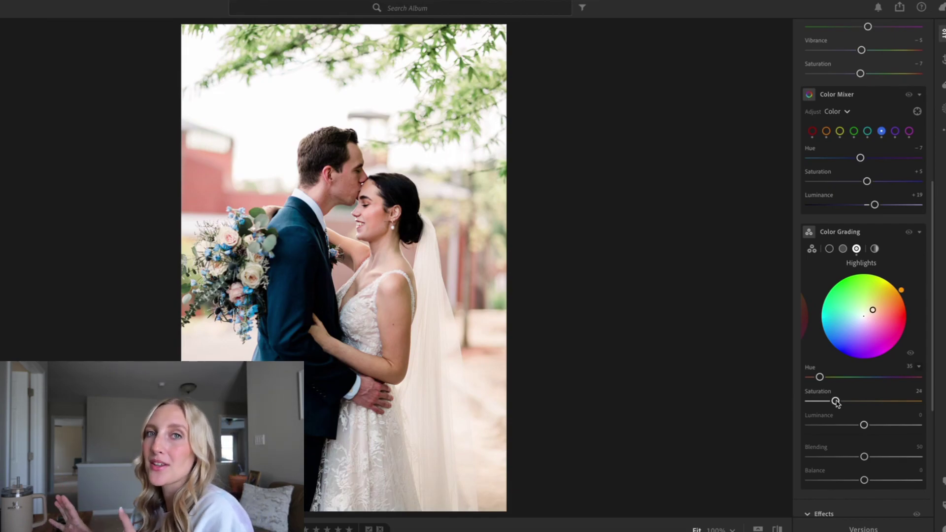
pyautogui.moveTo(836, 401); pyautogui.dragTo(825, 401)
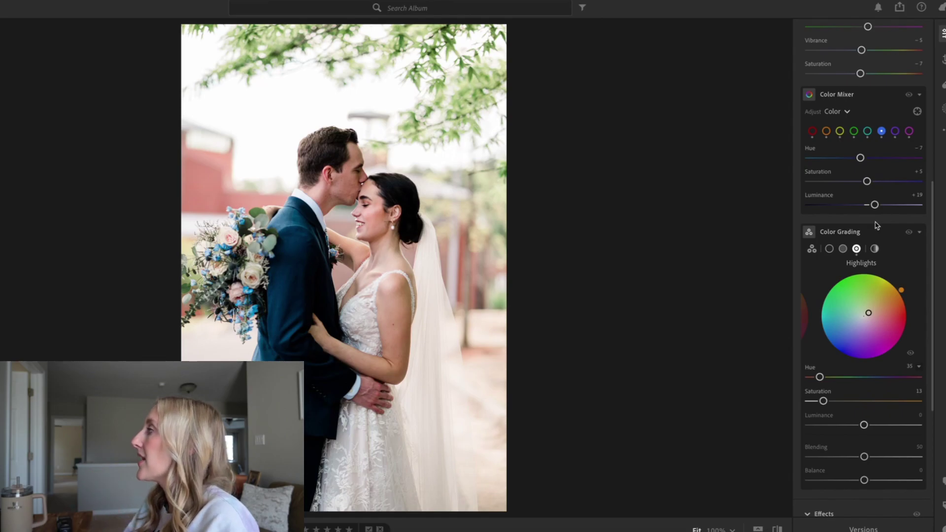
pyautogui.scroll(2, 878, 225)
pyautogui.scroll(-2, 878, 226)
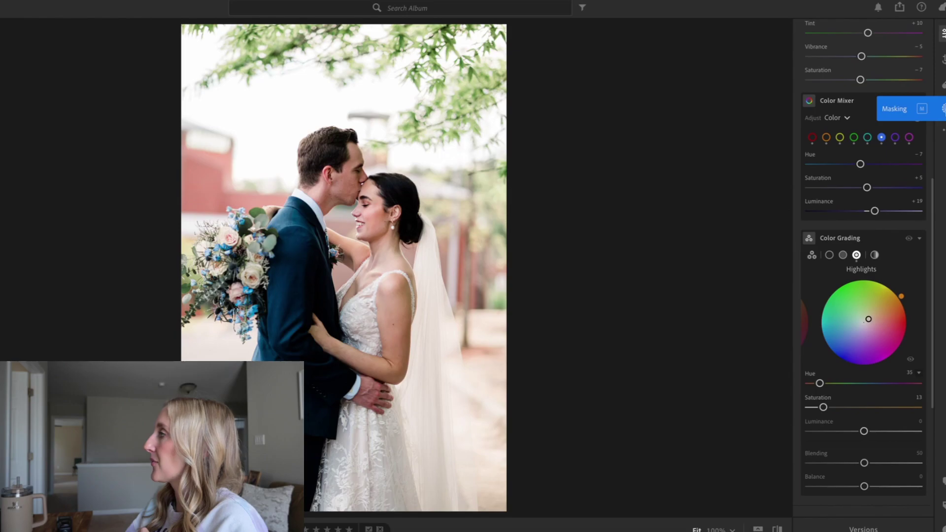
# Add a Color Range mask sampled from the bride's shoulder skin with Exposure -0.12.
pyautogui.click(942, 108)
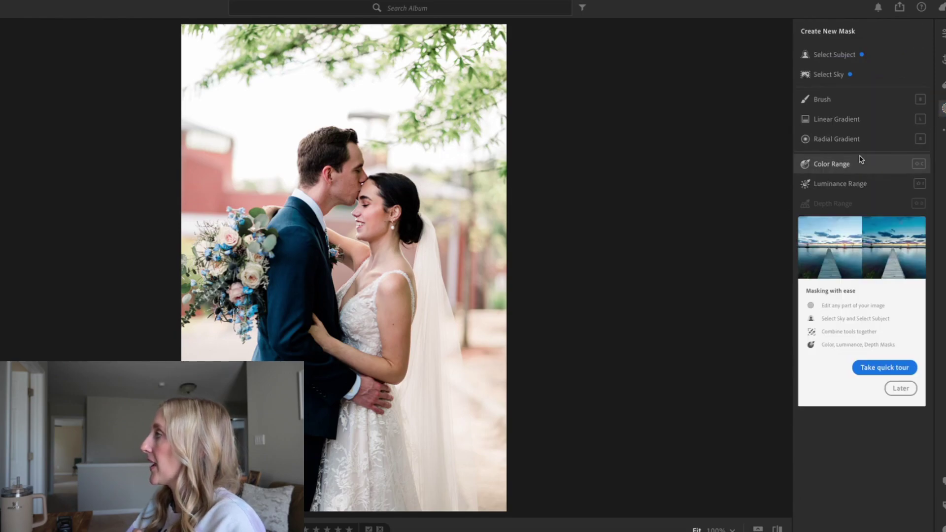
pyautogui.click(844, 168)
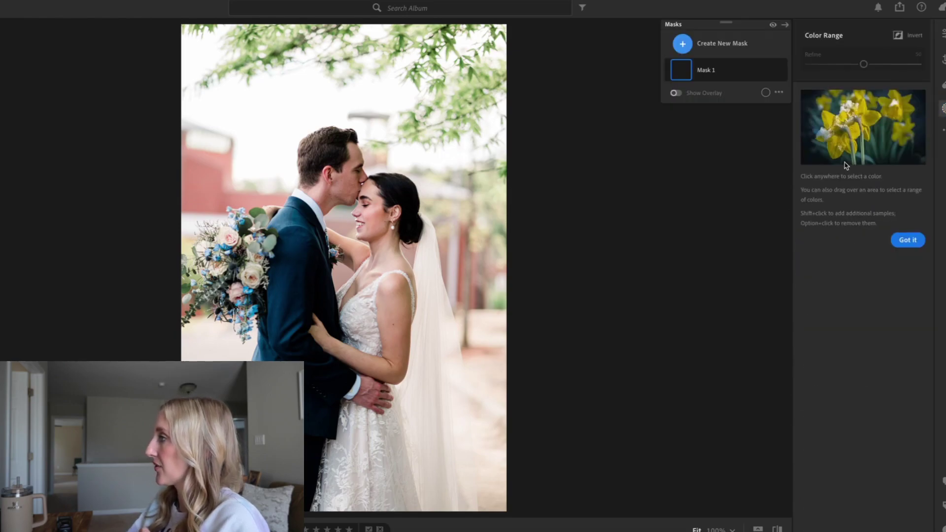
pyautogui.click(373, 192)
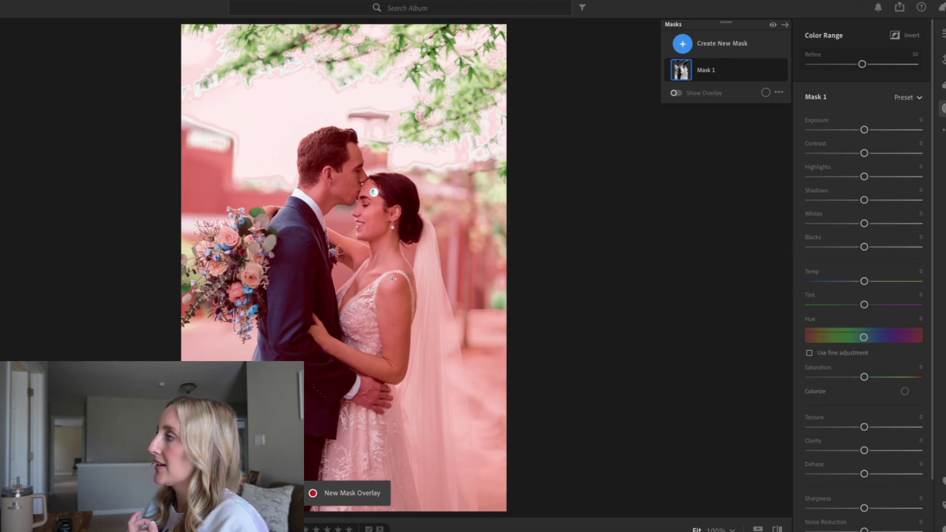
pyautogui.click(392, 279)
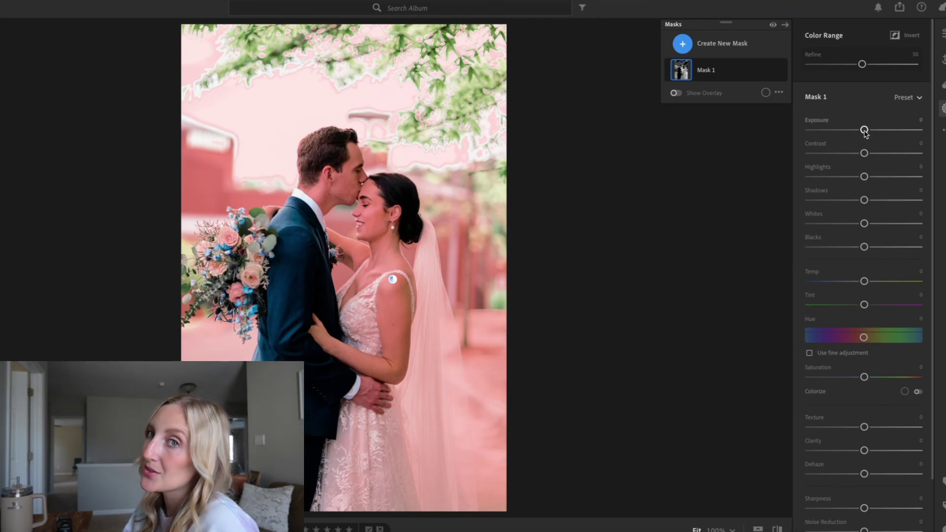
pyautogui.moveTo(864, 131)
pyautogui.mouseDown()
pyautogui.moveTo(835, 131)
pyautogui.moveTo(910, 131)
pyautogui.moveTo(834, 131)
pyautogui.moveTo(763, 149)
pyautogui.moveTo(863, 142)
pyautogui.mouseUp()
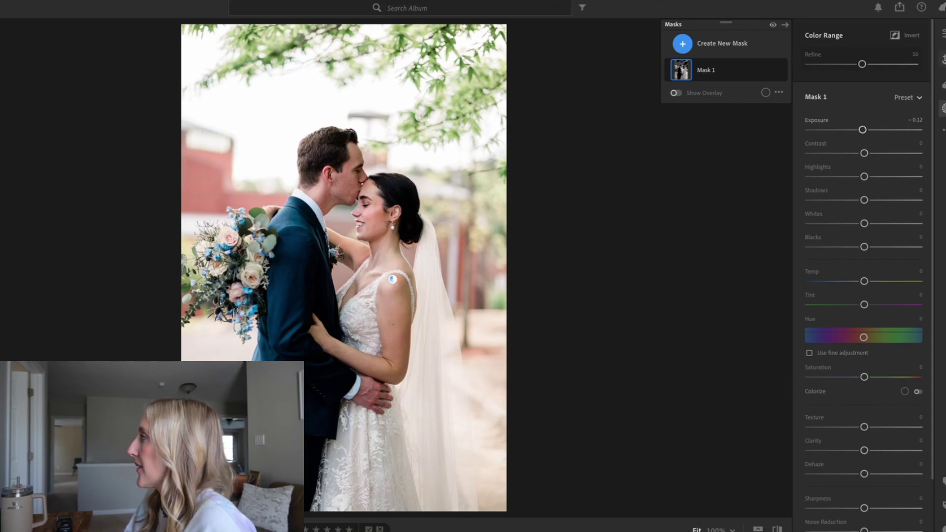
pyautogui.click(942, 34)
# On the second photo, set the Color Grading highlights to hue 35 and saturation 12.
pyautogui.scroll(-5, 856, 383)
pyautogui.scroll(-4, 855, 383)
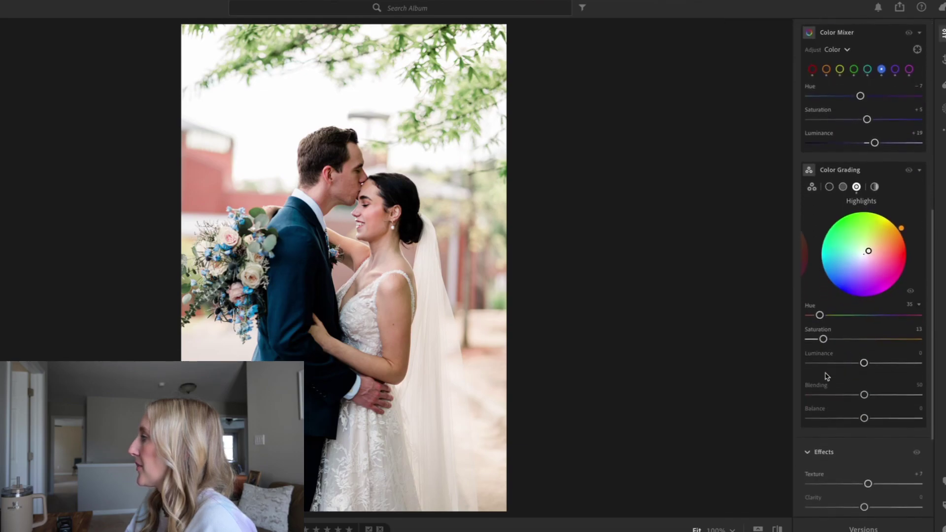
pyautogui.moveTo(823, 332)
pyautogui.mouseDown()
pyautogui.moveTo(845, 332)
pyautogui.moveTo(836, 332)
pyautogui.mouseUp()
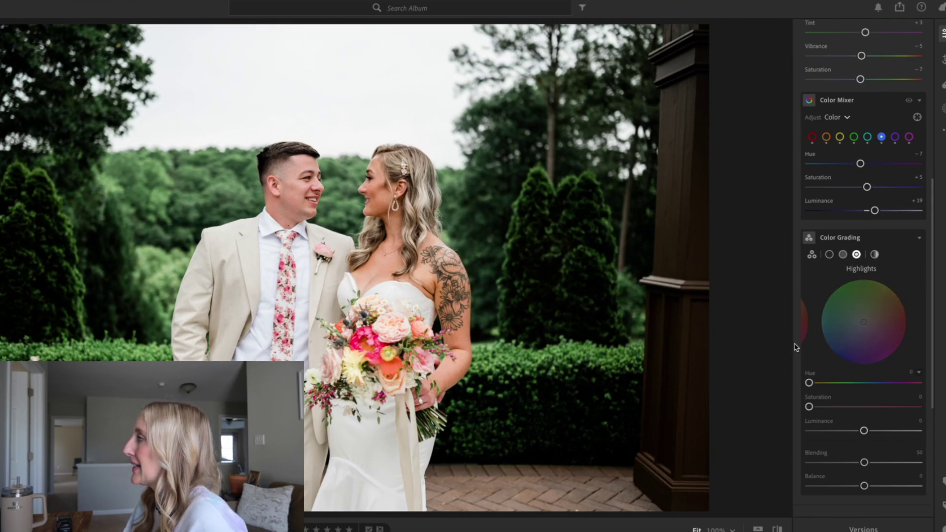
pyautogui.scroll(1, 794, 347)
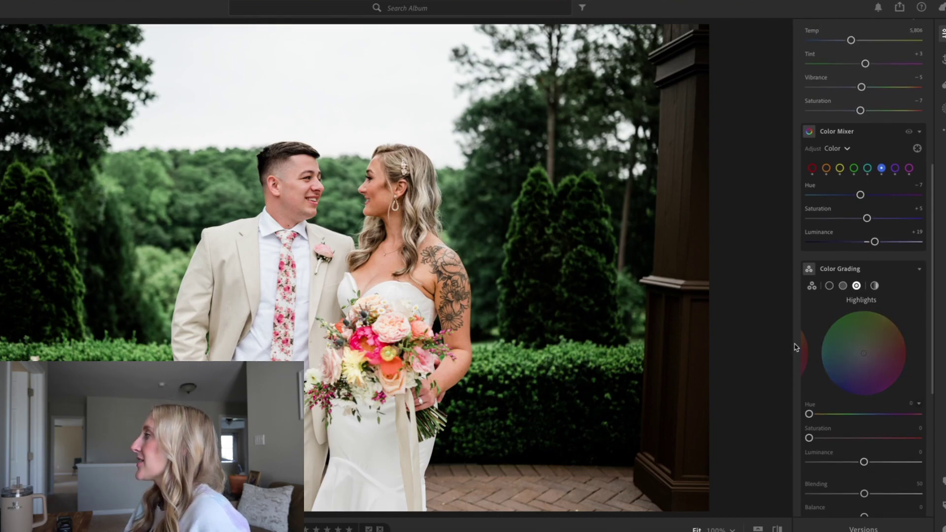
pyautogui.scroll(-1, 794, 348)
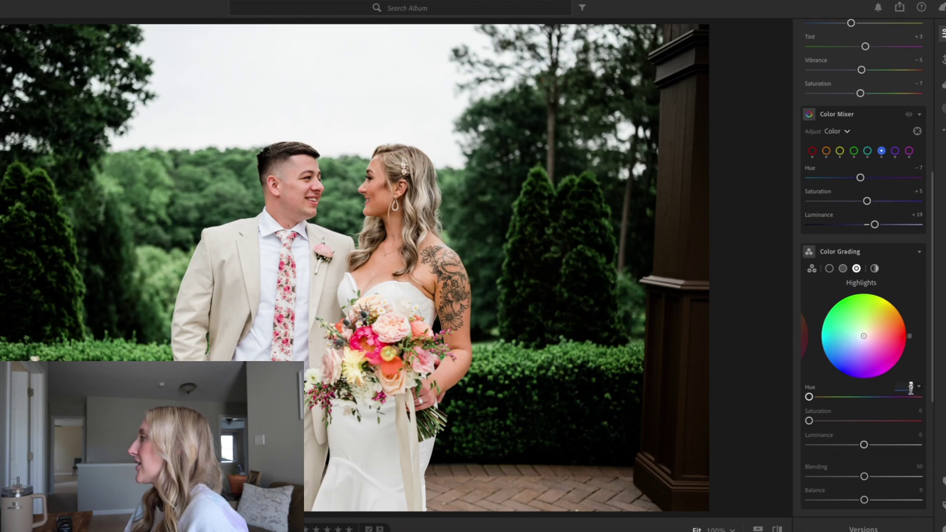
pyautogui.moveTo(911, 387); pyautogui.dragTo(927, 386)
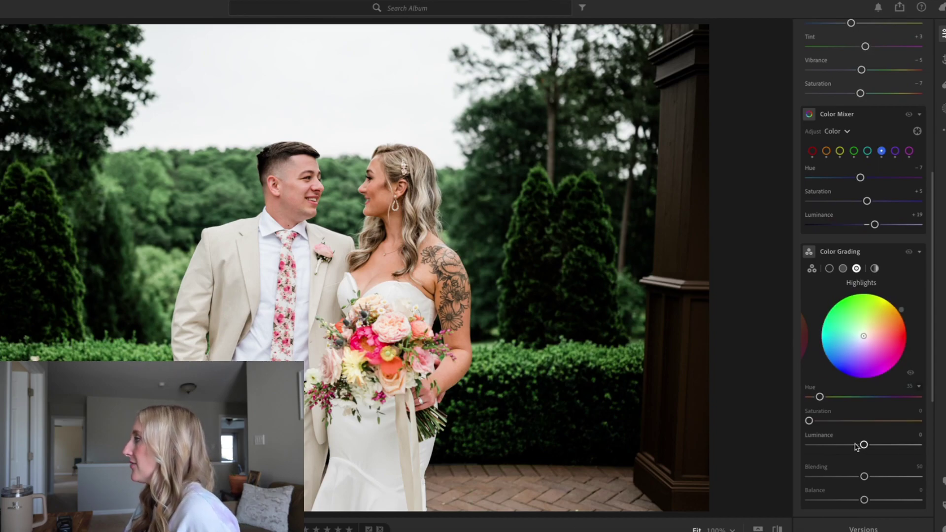
pyautogui.moveTo(810, 423)
pyautogui.mouseDown()
pyautogui.moveTo(871, 423)
pyautogui.moveTo(740, 424)
pyautogui.moveTo(835, 422)
pyautogui.moveTo(824, 426)
pyautogui.mouseUp()
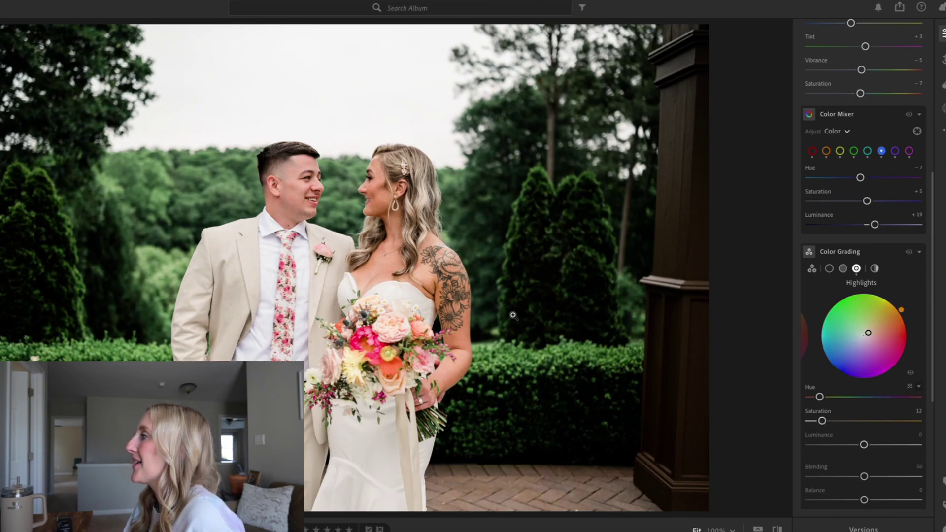
# Add a Color Range mask from the groom's forehead skin with Exposure -0.10, then exit masking.
pyautogui.click(942, 108)
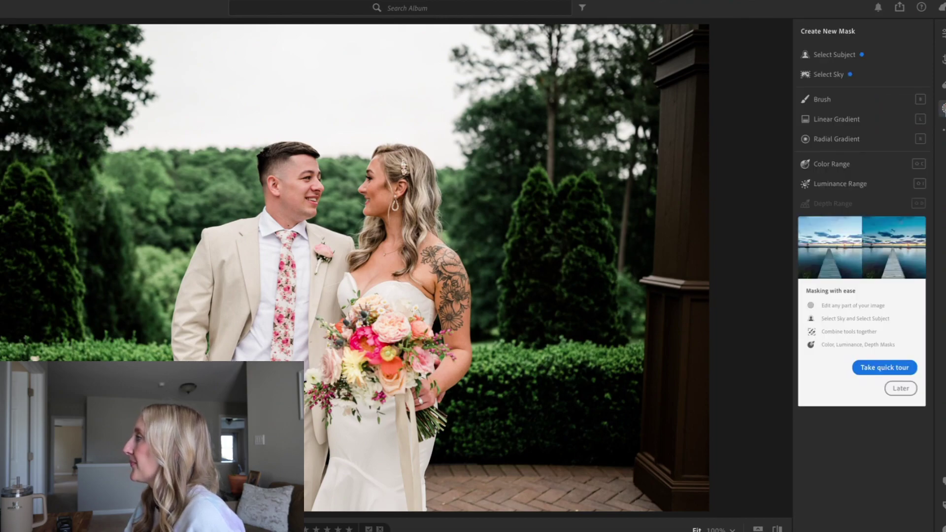
pyautogui.click(831, 164)
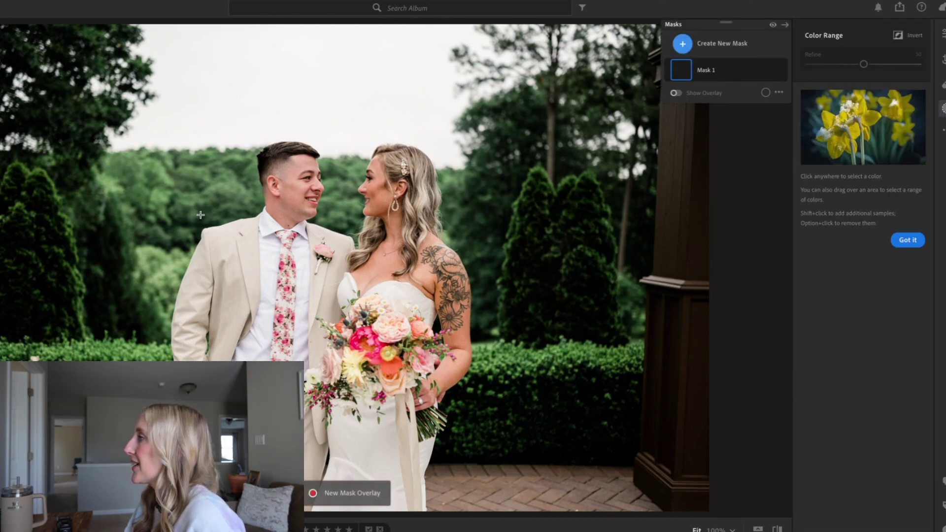
pyautogui.click(299, 160)
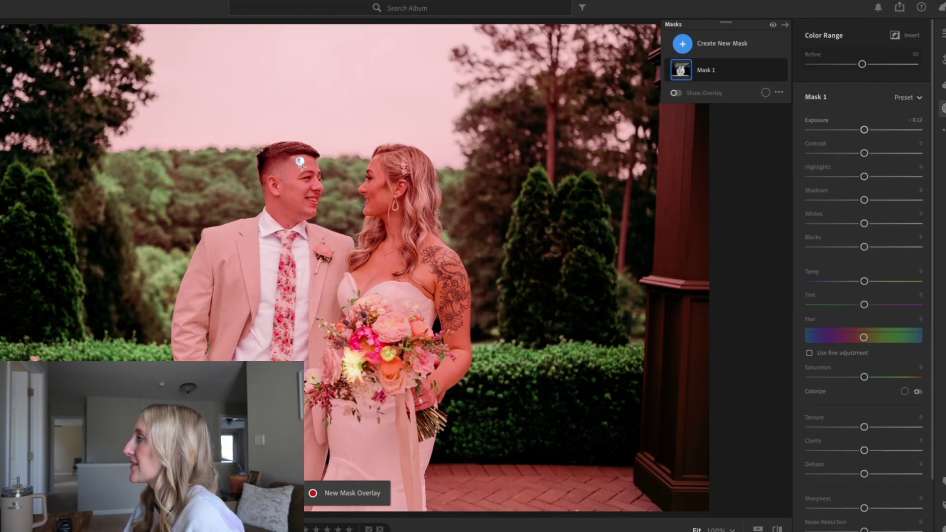
pyautogui.click(911, 124)
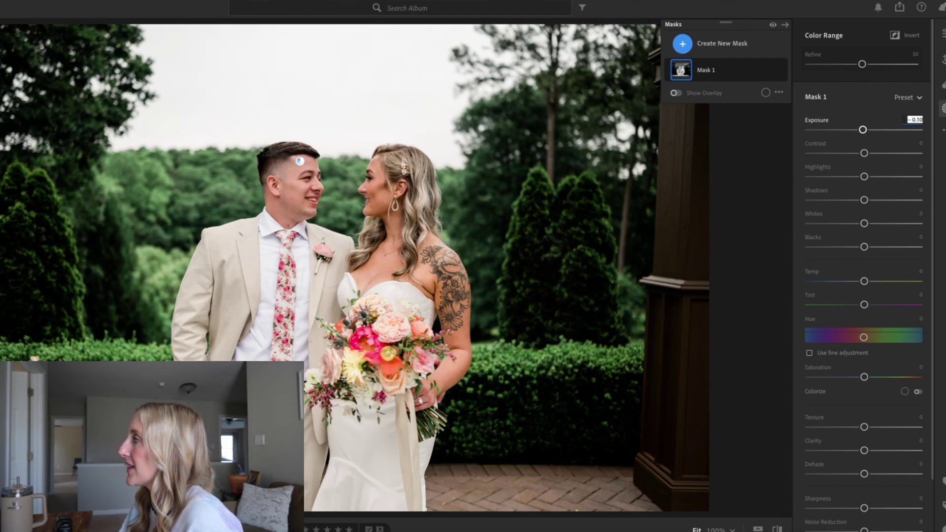
pyautogui.press('Return')
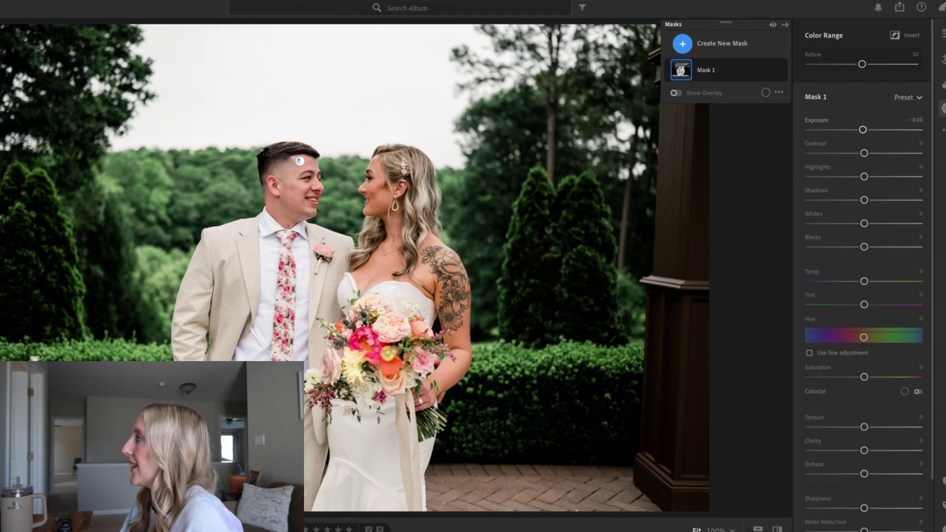
pyautogui.press('Escape')
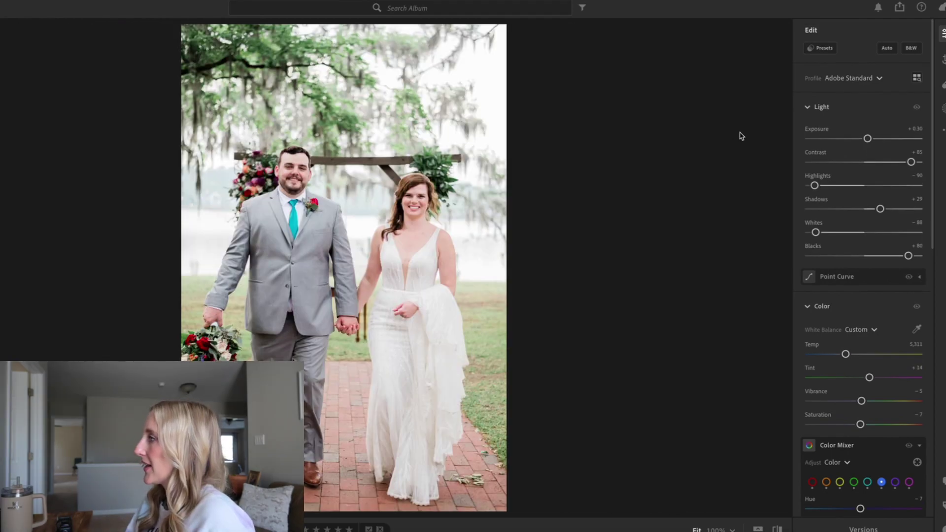
# Straighten the walking-couple photo by +1.59 and apply the crop.
pyautogui.click(943, 59)
pyautogui.moveTo(655, 322); pyautogui.dragTo(584, 373)
pyautogui.press('e')
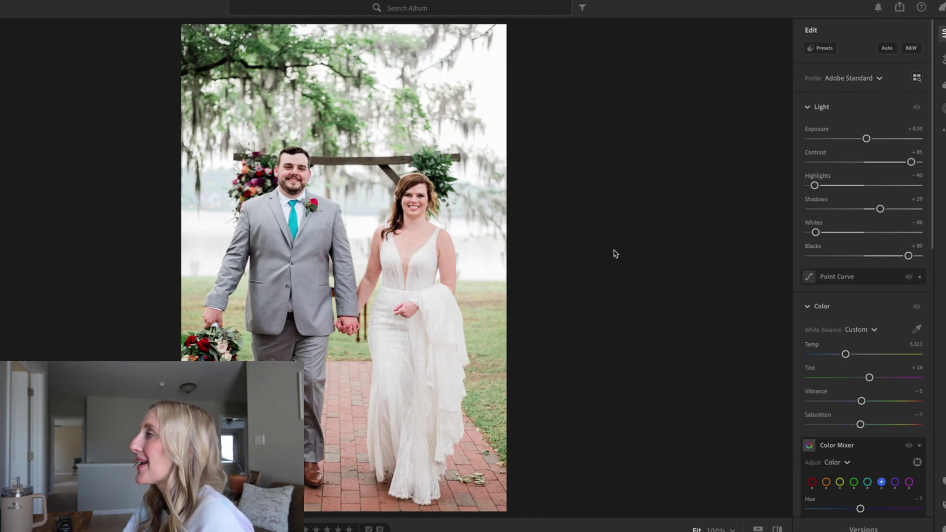
# Tint the highlights at hue 35 and raise their saturation to about 28.
pyautogui.scroll(-6, 885, 299)
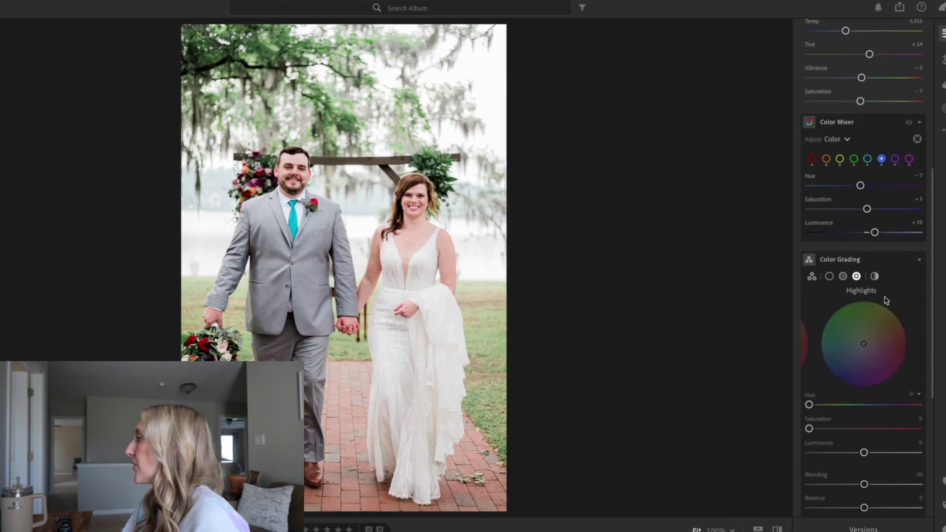
pyautogui.scroll(-3, 885, 300)
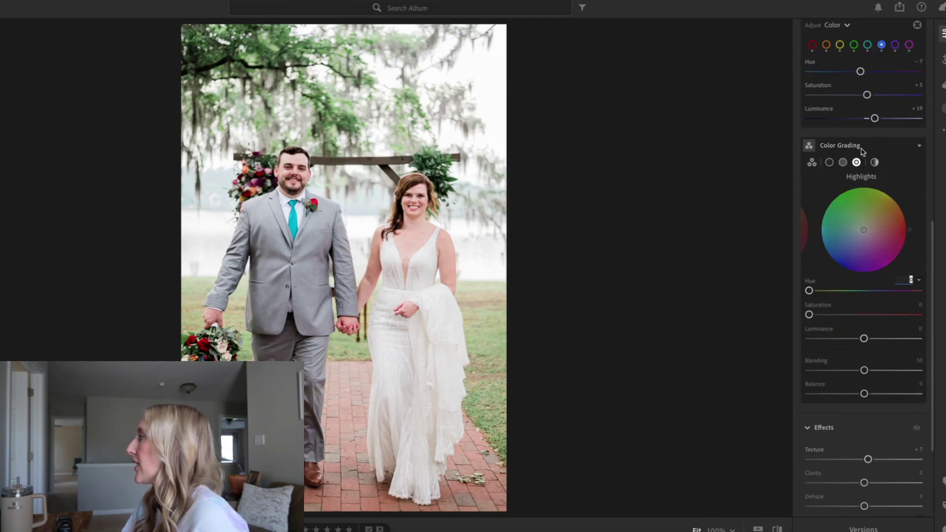
pyautogui.write('35')
pyautogui.press('Return')
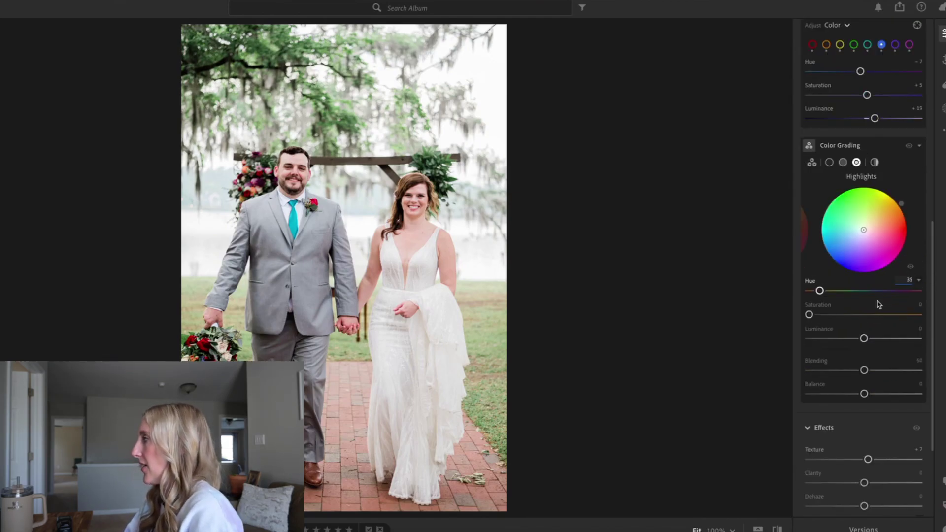
pyautogui.moveTo(814, 319)
pyautogui.mouseDown()
pyautogui.moveTo(919, 325)
pyautogui.moveTo(825, 324)
pyautogui.mouseUp()
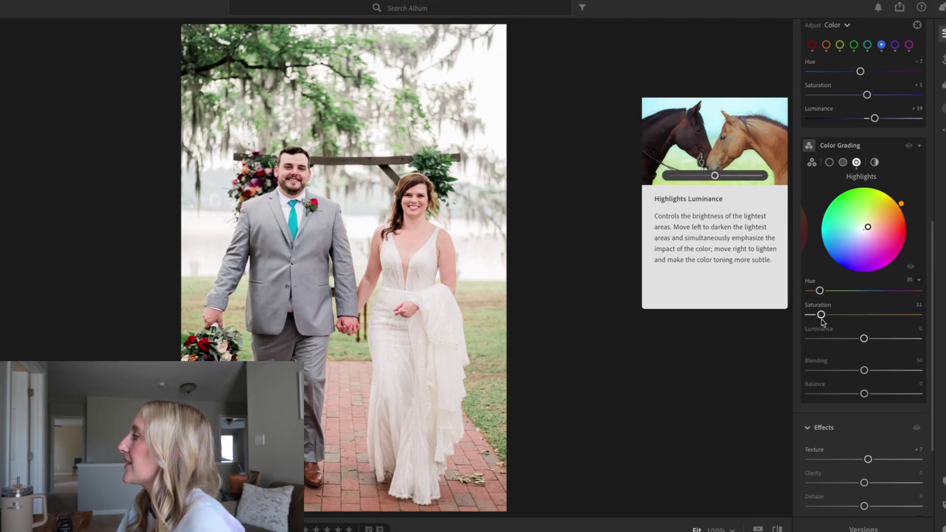
pyautogui.moveTo(822, 315)
pyautogui.mouseDown()
pyautogui.moveTo(840, 315)
pyautogui.moveTo(832, 318)
pyautogui.mouseUp()
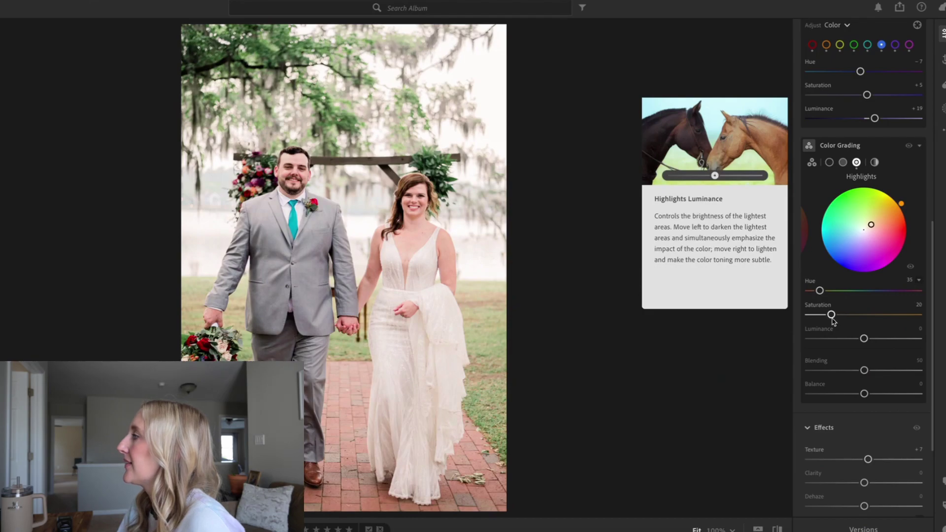
pyautogui.click(943, 109)
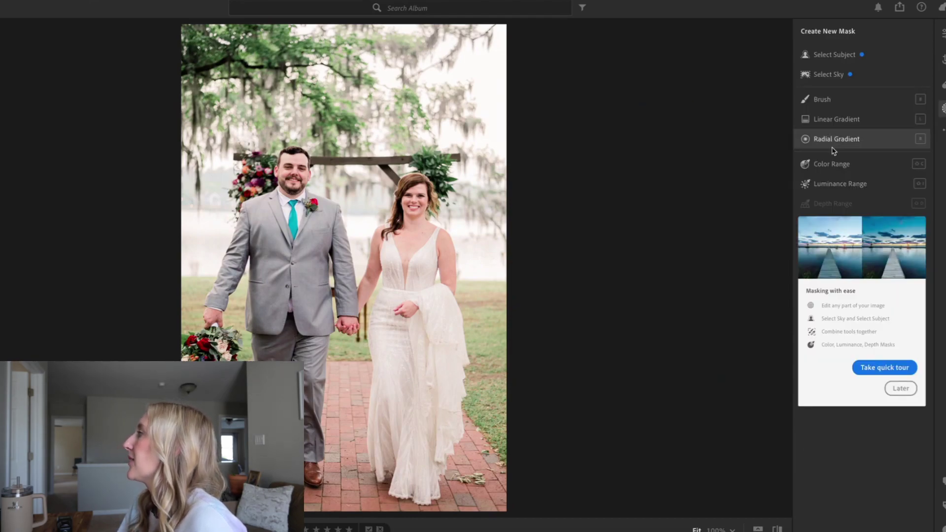
# Build a Color Range mask from the bride's chest skin and lower its exposure to -0.20.
pyautogui.click(832, 164)
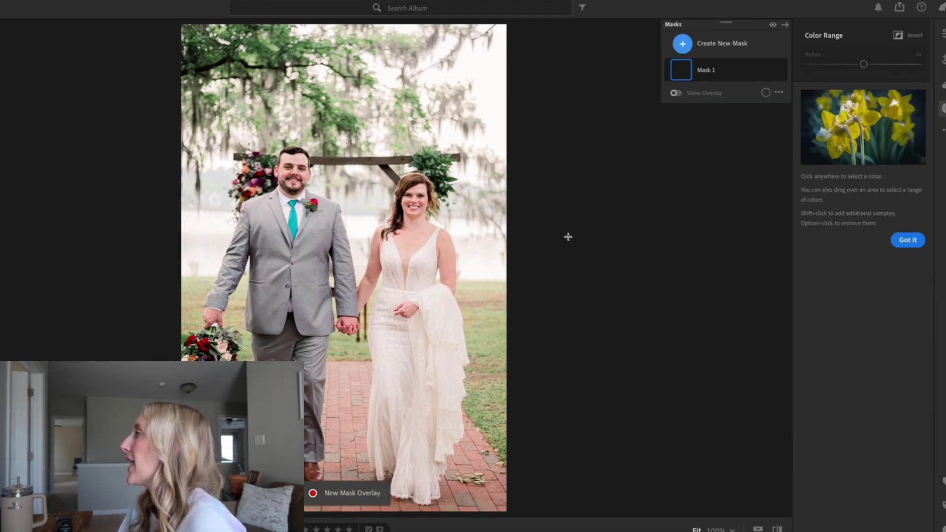
pyautogui.click(424, 230)
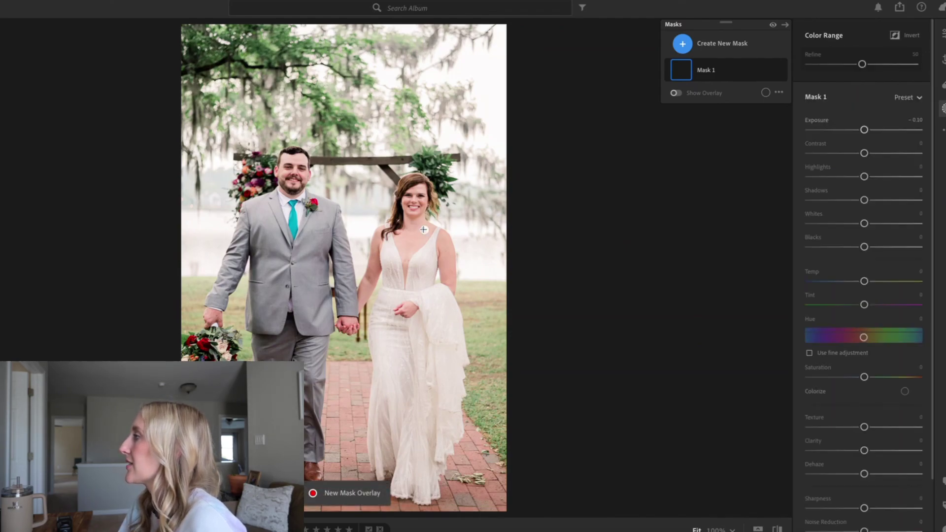
pyautogui.click(423, 229)
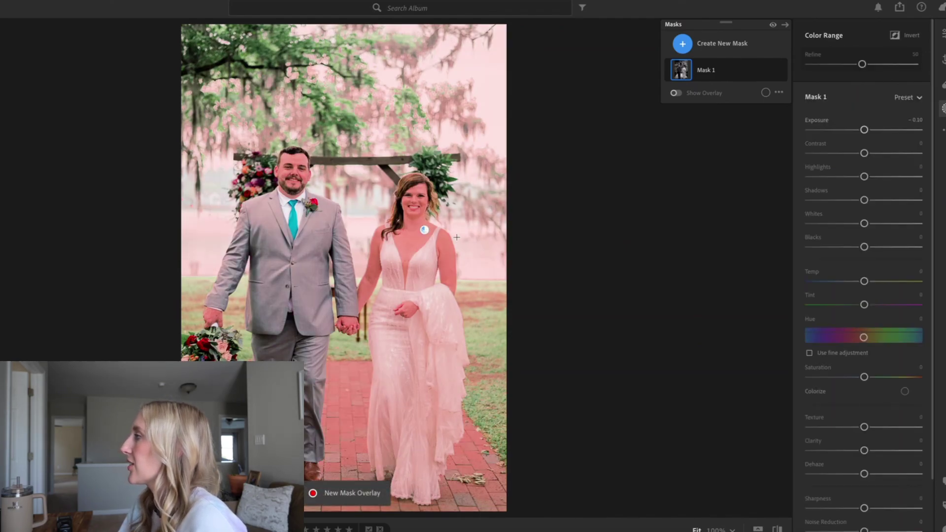
pyautogui.click(918, 121)
pyautogui.write('-0.10')
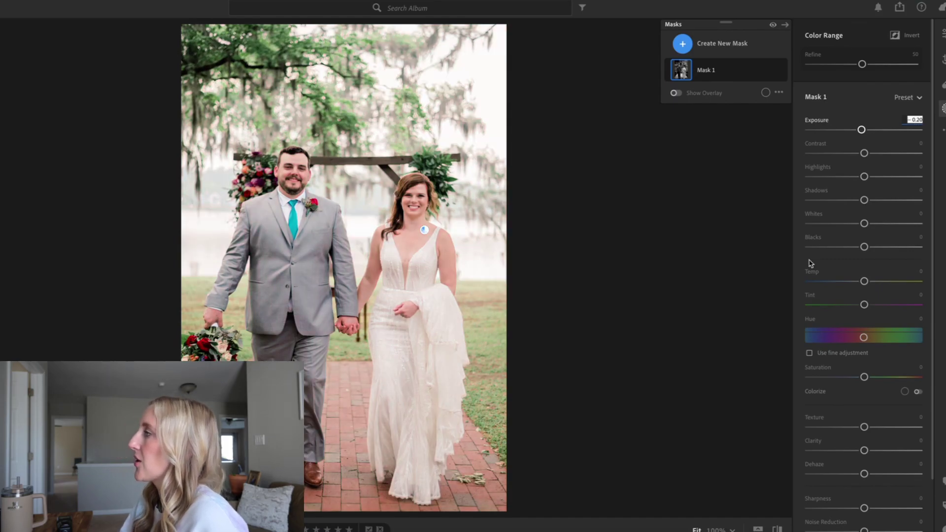
pyautogui.press('Return')
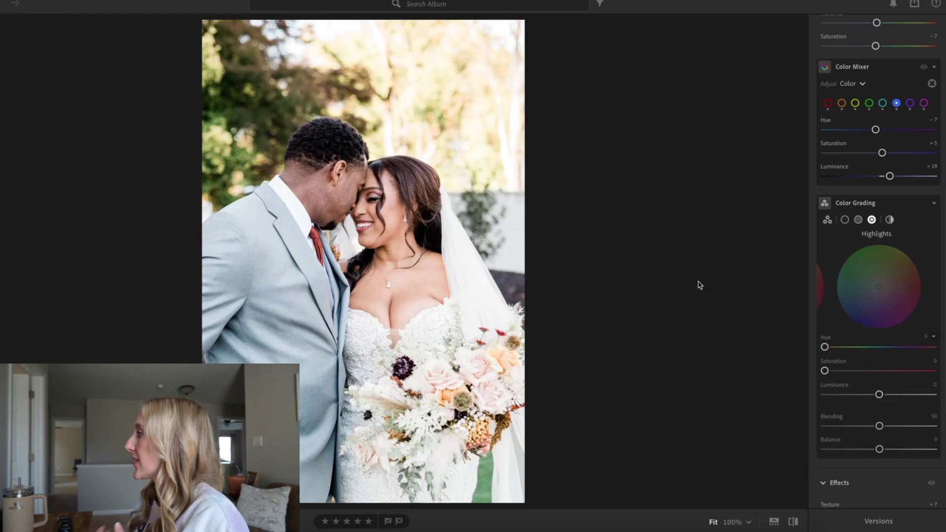
# Tint the couple photo's highlights orange with Color Grading hue 35 and saturation 10.
pyautogui.scroll(3, 868, 276)
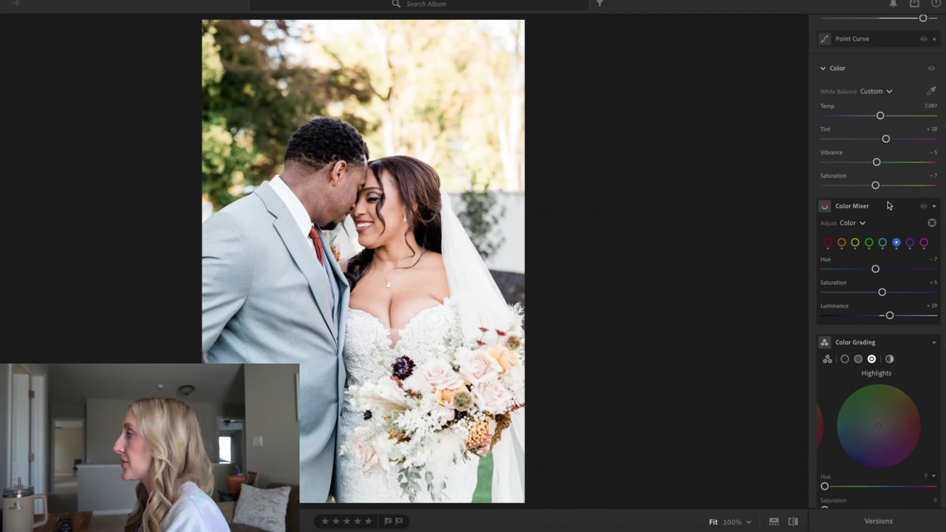
pyautogui.scroll(-5, 833, 319)
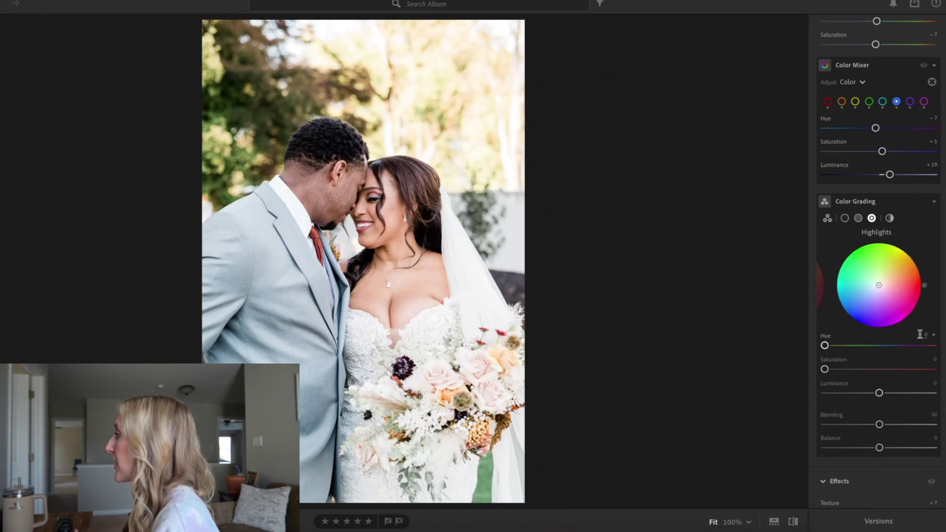
pyautogui.write('35')
pyautogui.press('Return')
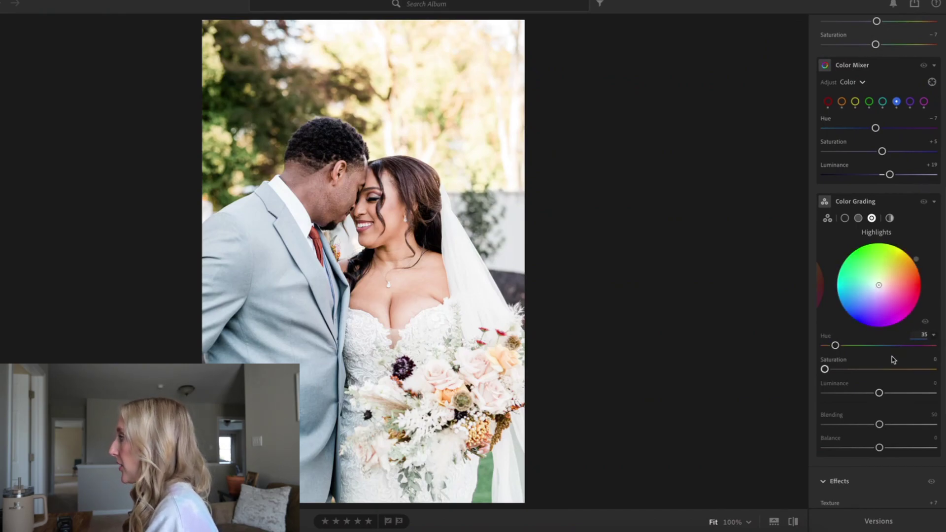
pyautogui.scroll(1, 828, 380)
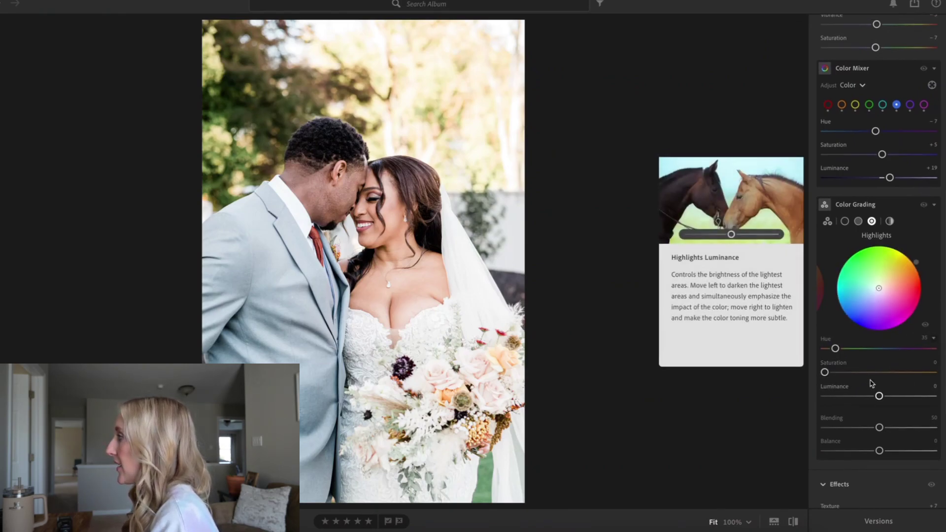
pyautogui.moveTo(824, 373)
pyautogui.mouseDown()
pyautogui.moveTo(924, 373)
pyautogui.moveTo(836, 375)
pyautogui.mouseUp()
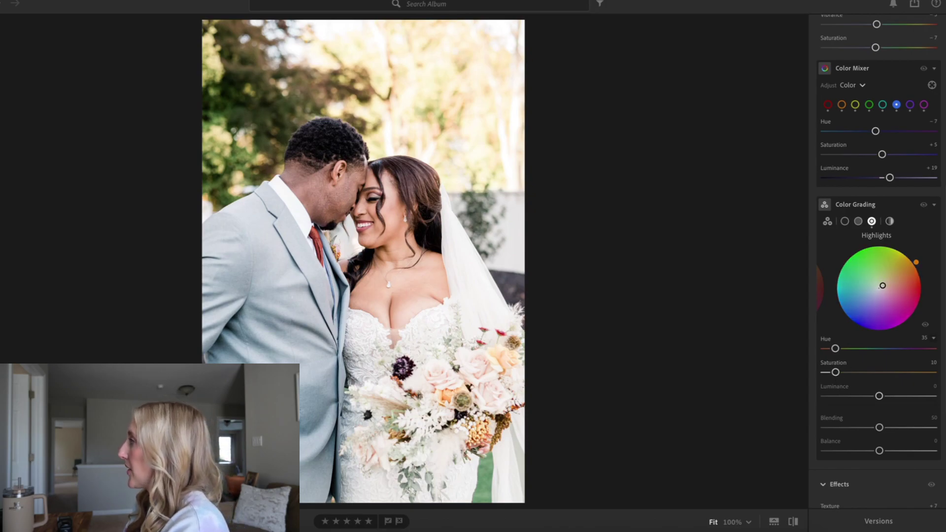
# Add a color-range mask sampled from the bride's forehead skin tone.
pyautogui.click(942, 103)
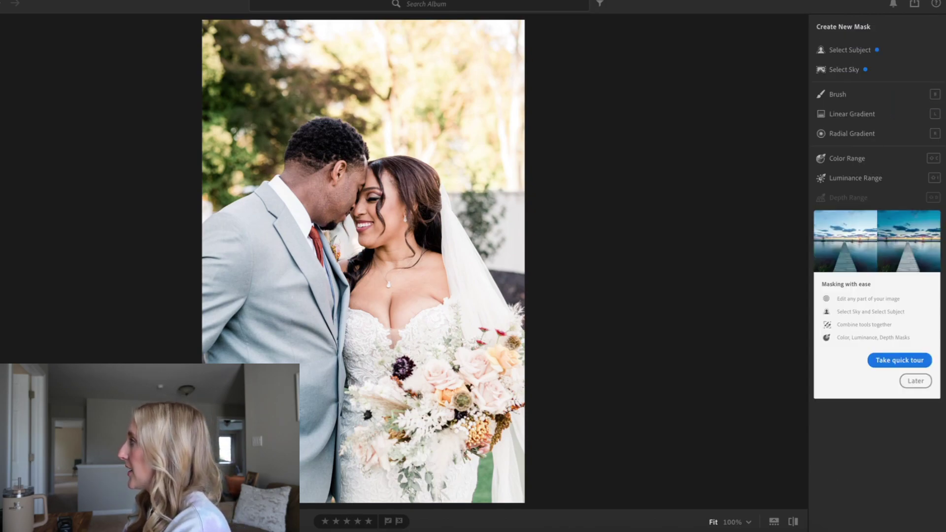
pyautogui.click(832, 158)
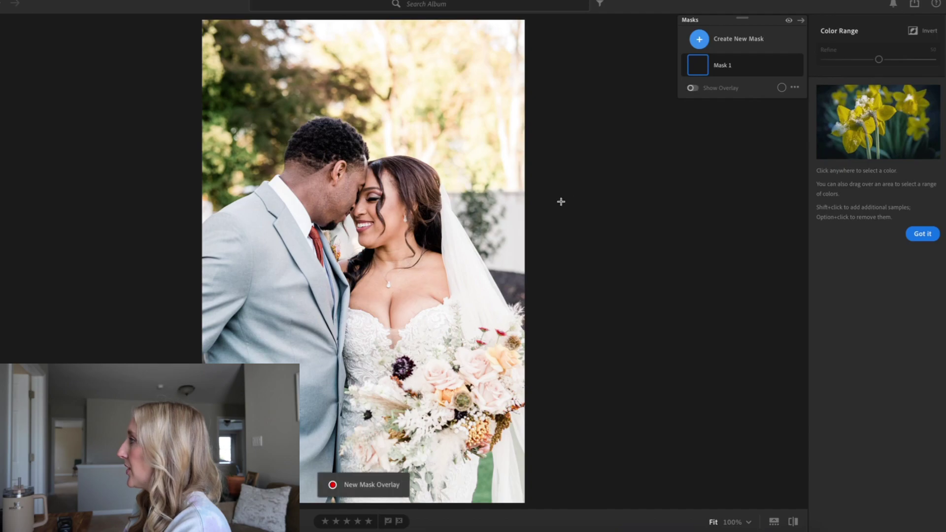
pyautogui.click(391, 200)
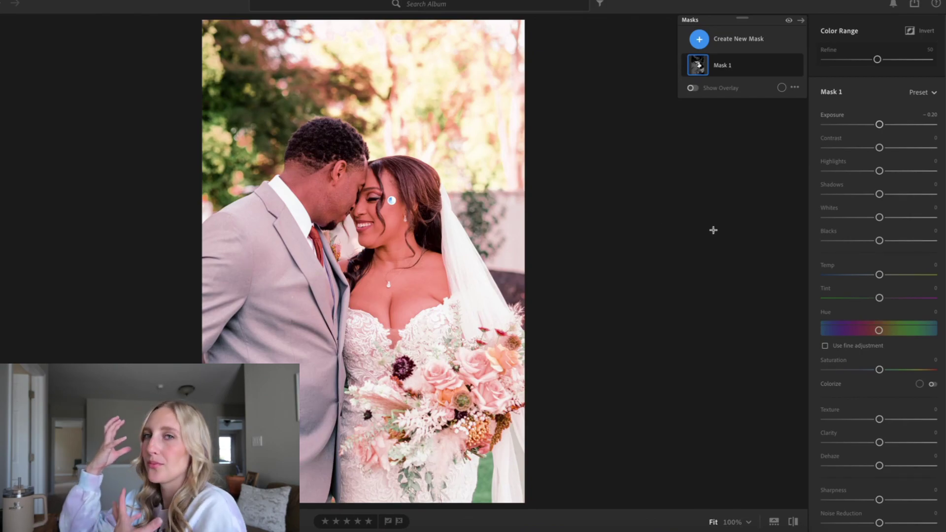
# Lower the skin mask's exposure slightly, ending at -0.20, and return to the main edits.
pyautogui.doubleClick(876, 125)
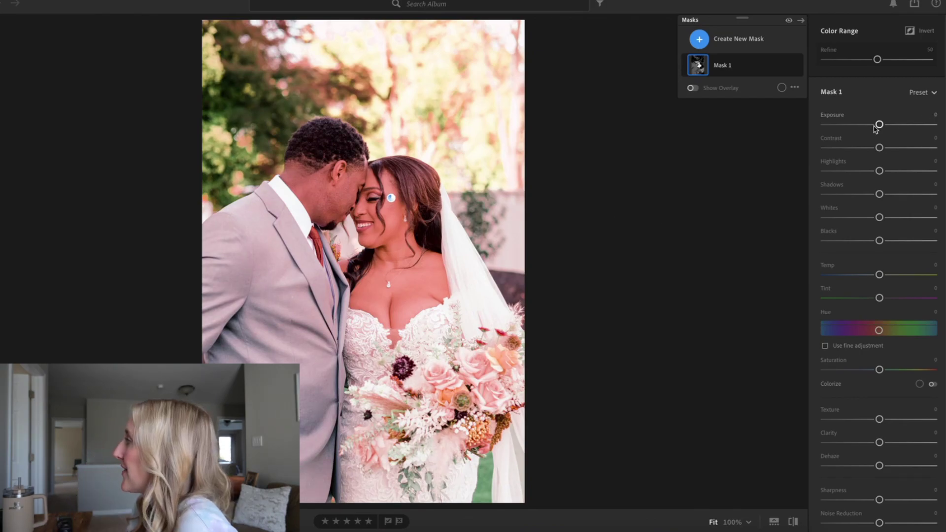
pyautogui.click(932, 115)
pyautogui.write('-0.1')
pyautogui.press('Return')
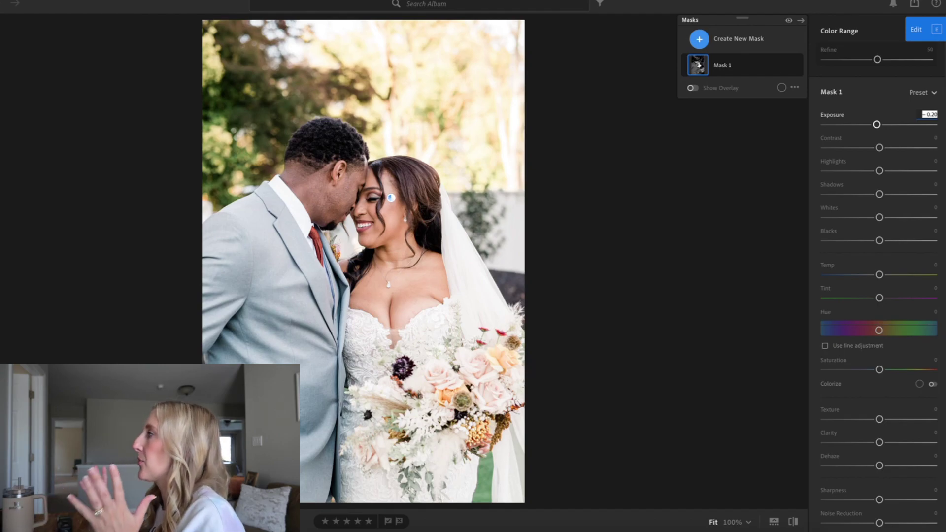
pyautogui.click(939, 29)
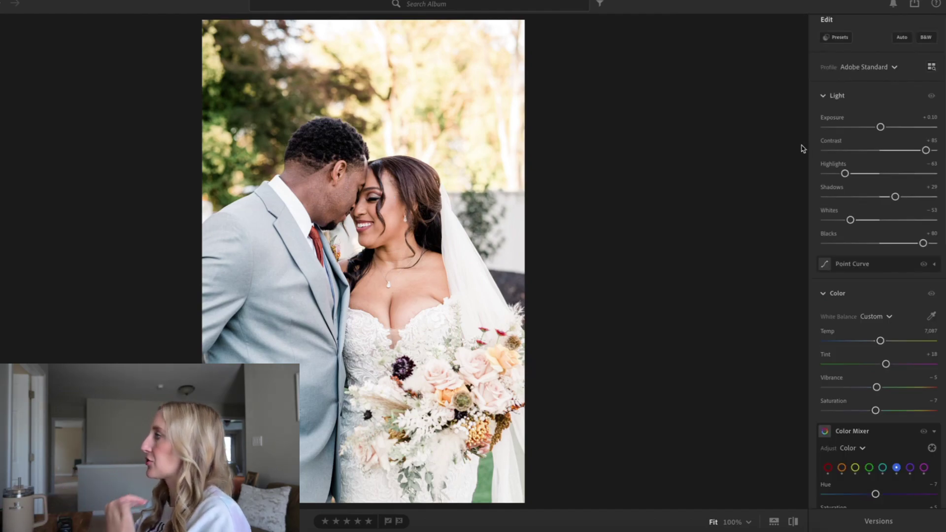